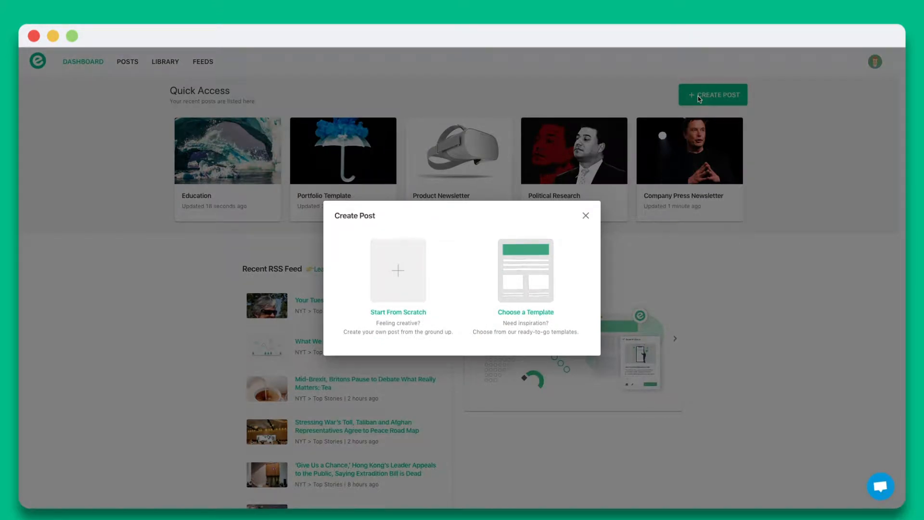
# Start a new post from the News Feed template
pyautogui.click(540, 277)
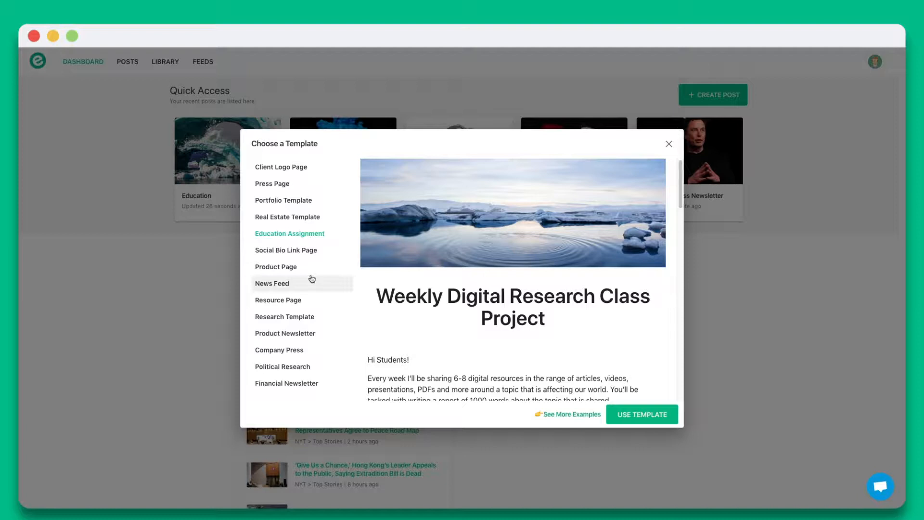
pyautogui.click(272, 283)
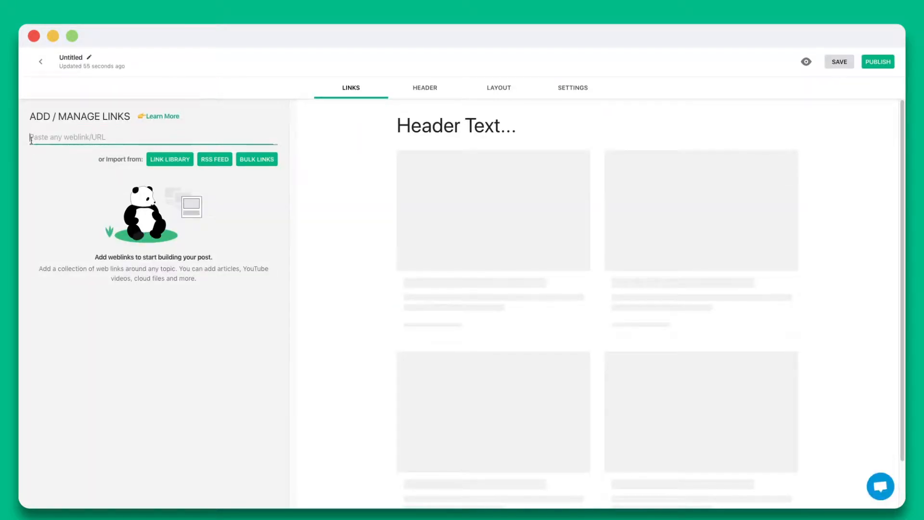
# Add six NASA article tiles: 50 states, Memories of Apollo, Going to the Moon, First Rover, Mars 2020 Rover, Hubble fireworks
pyautogui.write('https://www.nasa.gov/feature/jpl/nasa-has-space-in-all-50-states')
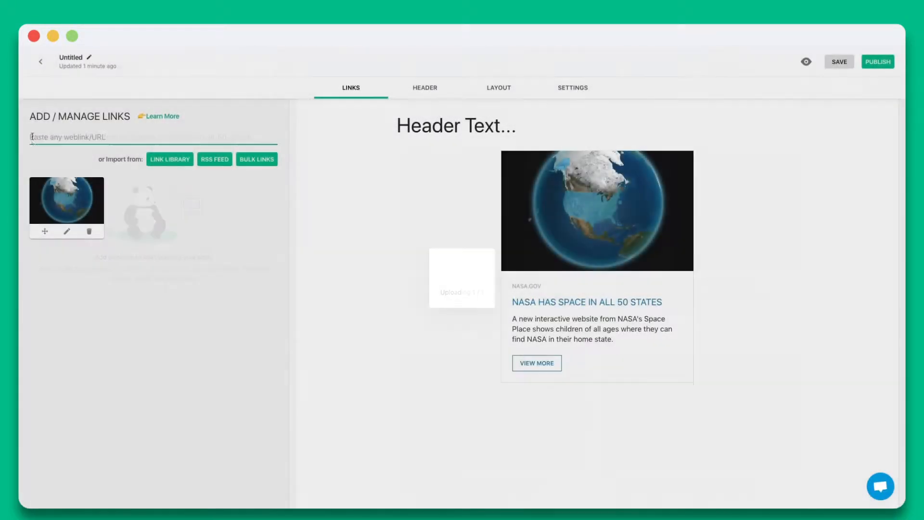
pyautogui.hotkey('ctrl', 'v')
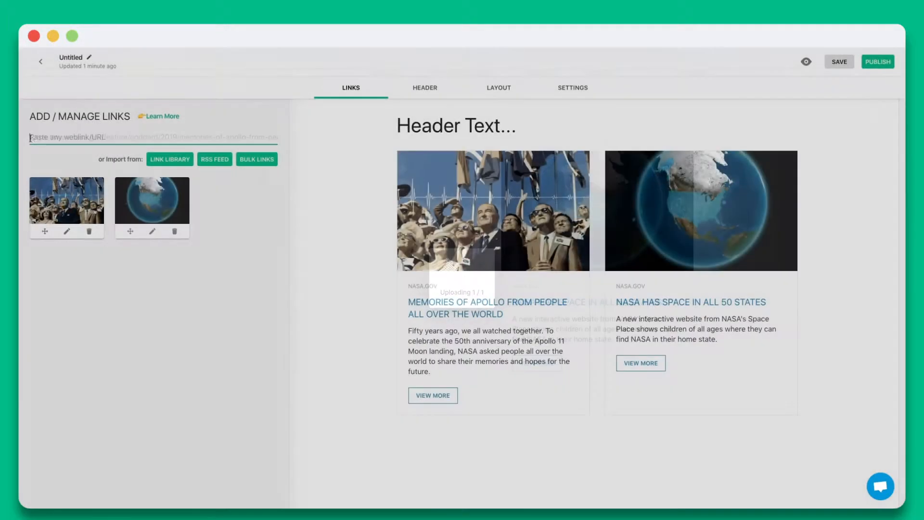
pyautogui.hotkey('ctrl', 'v')
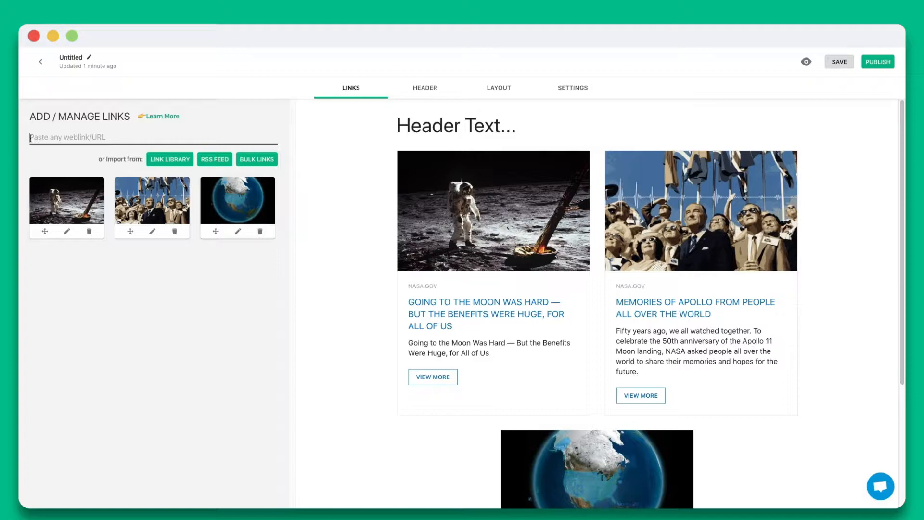
pyautogui.write('https://www.nasa.gov/image-feature/nasas-first-rover-on-the-red-planet')
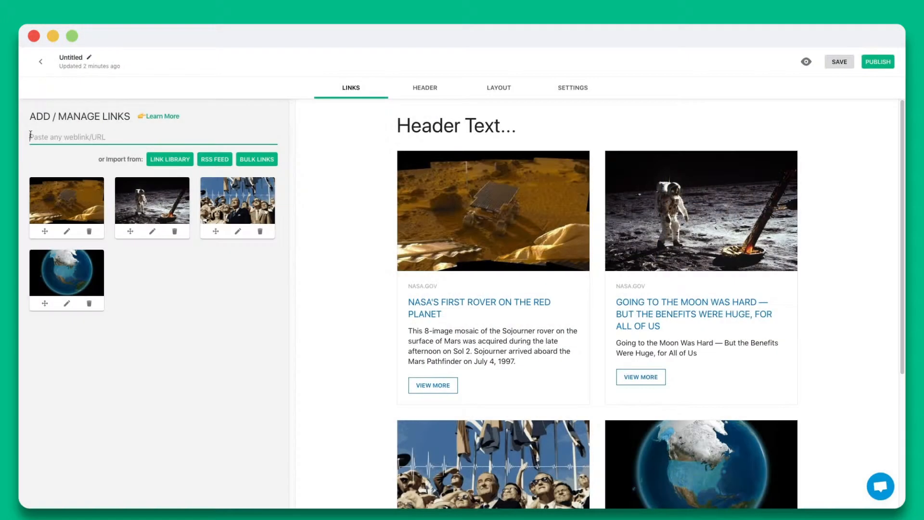
pyautogui.hotkey('ctrl', 'v')
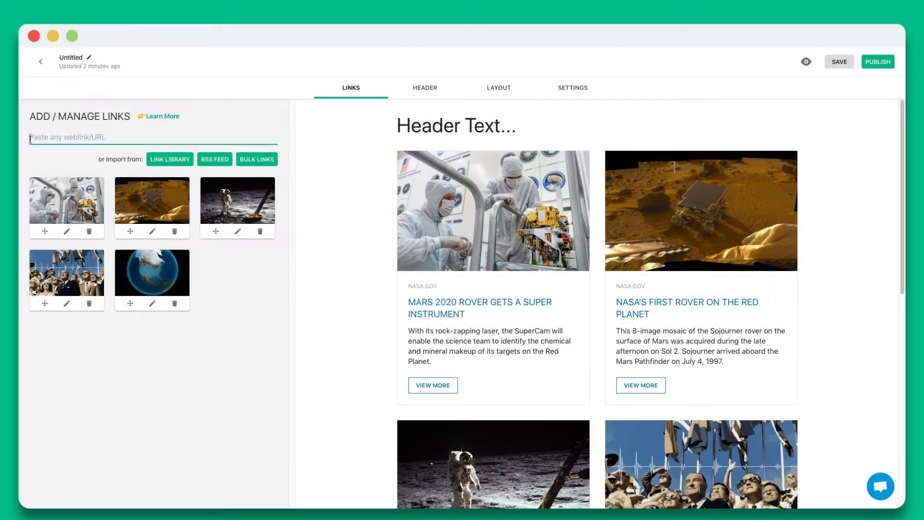
pyautogui.hotkey('ctrl', 'v')
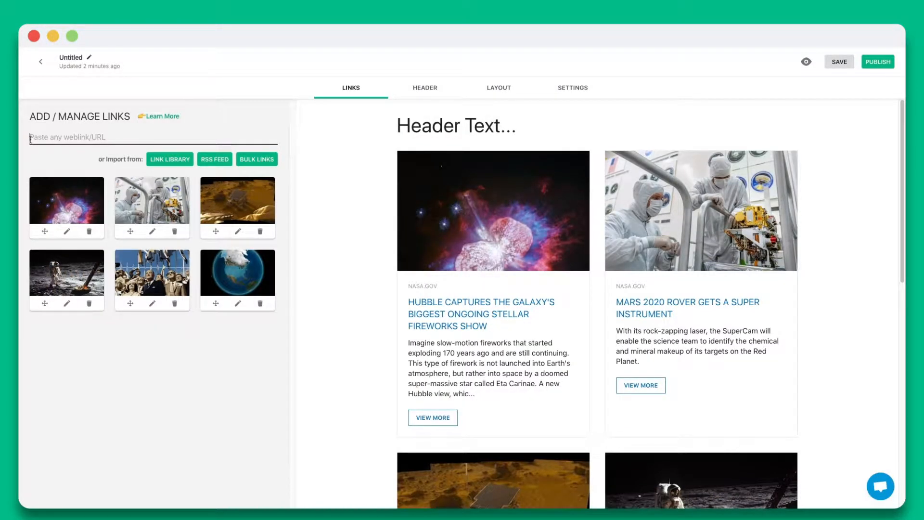
# Review the Hubble tile's title and description and save it with a newly uploaded nebula image
pyautogui.click(67, 231)
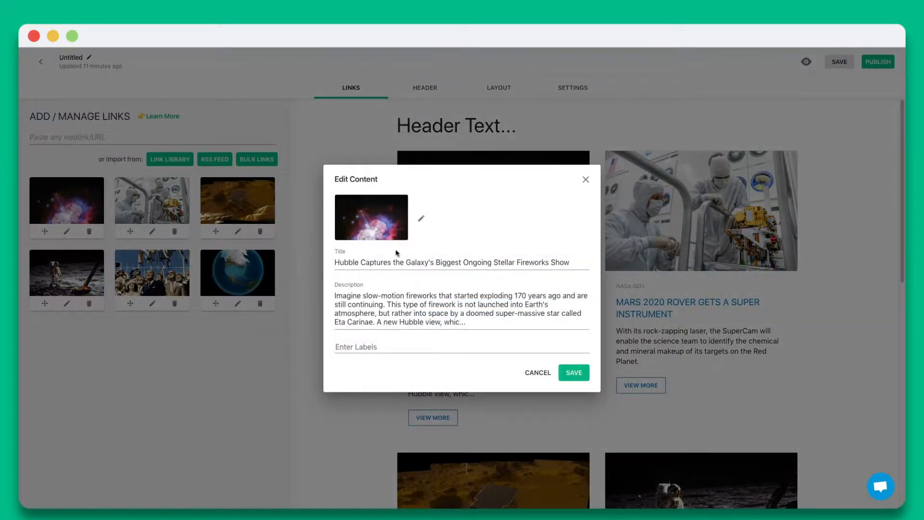
pyautogui.moveTo(566, 262); pyautogui.dragTo(335, 263)
pyautogui.moveTo(469, 320); pyautogui.dragTo(329, 293)
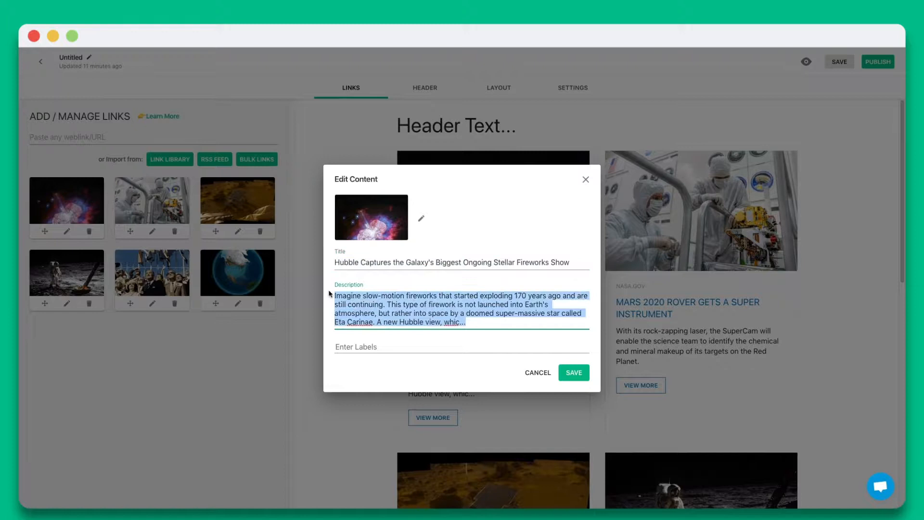
pyautogui.click(419, 219)
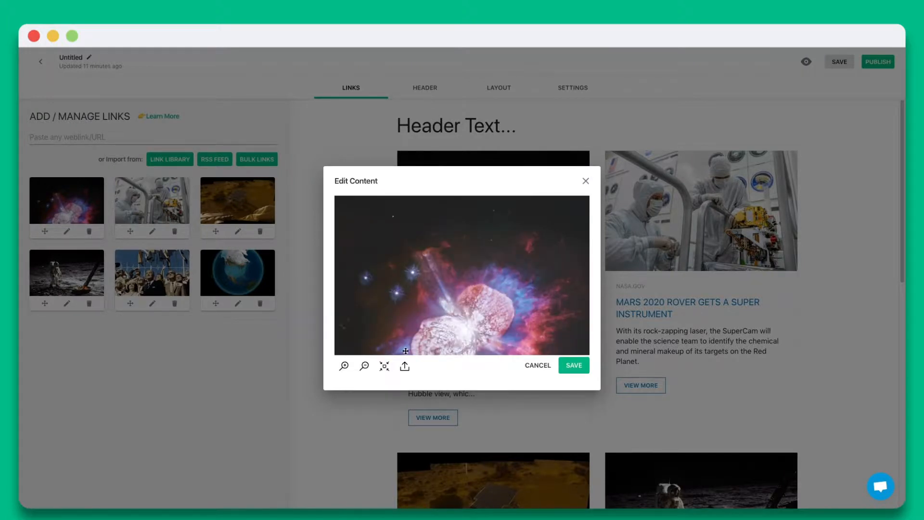
pyautogui.click(405, 366)
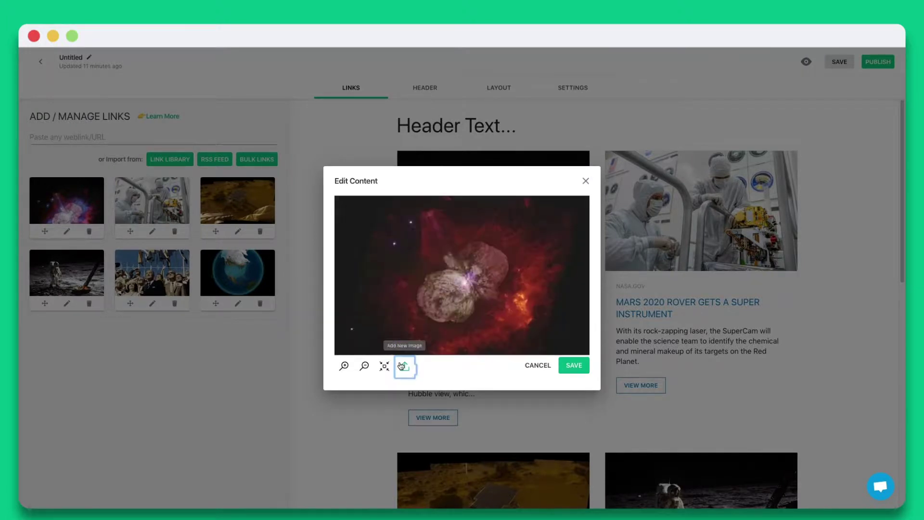
pyautogui.click(562, 368)
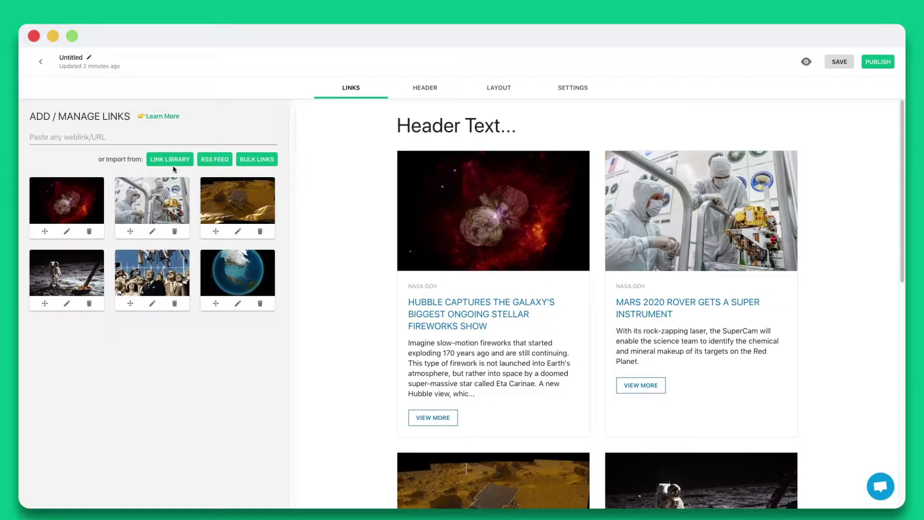
# Browse the saved Link Library and the RSS Feed import option
pyautogui.click(172, 159)
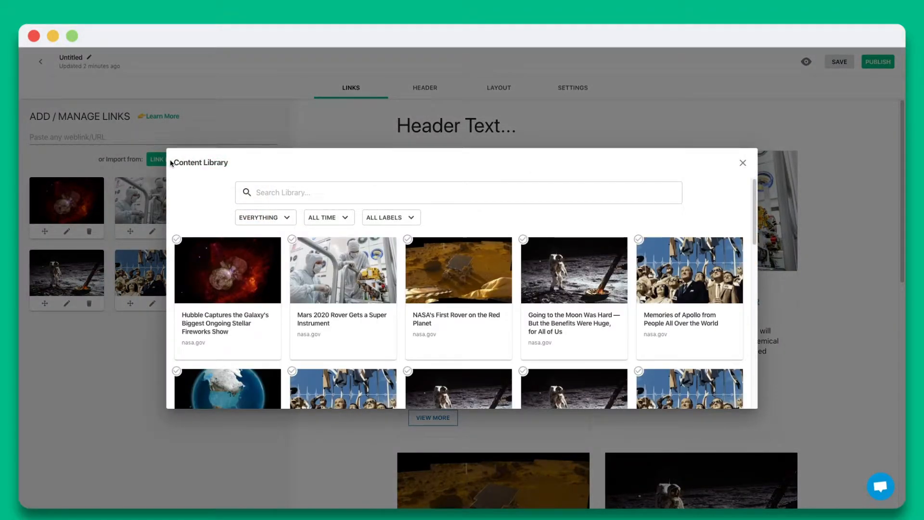
pyautogui.click(171, 162)
pyautogui.click(214, 160)
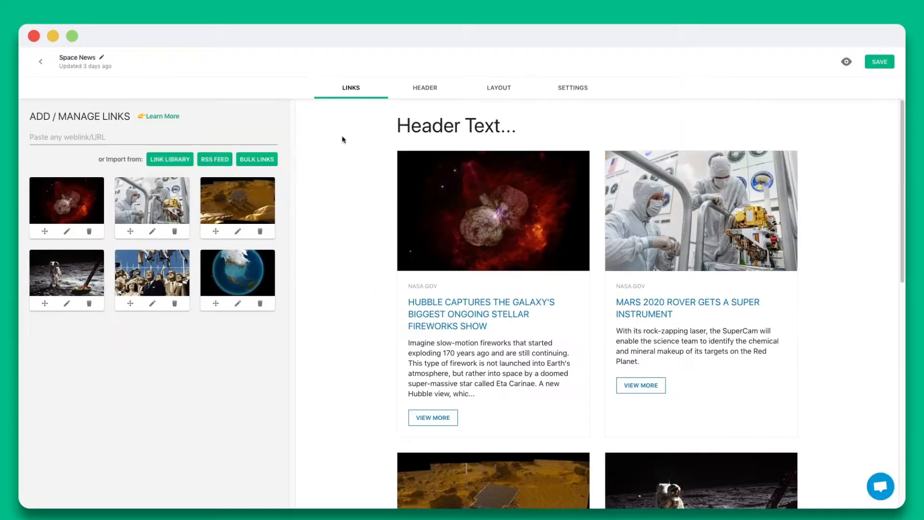
# Include the author profile in the Space News header, then move to layout choices
pyautogui.click(422, 93)
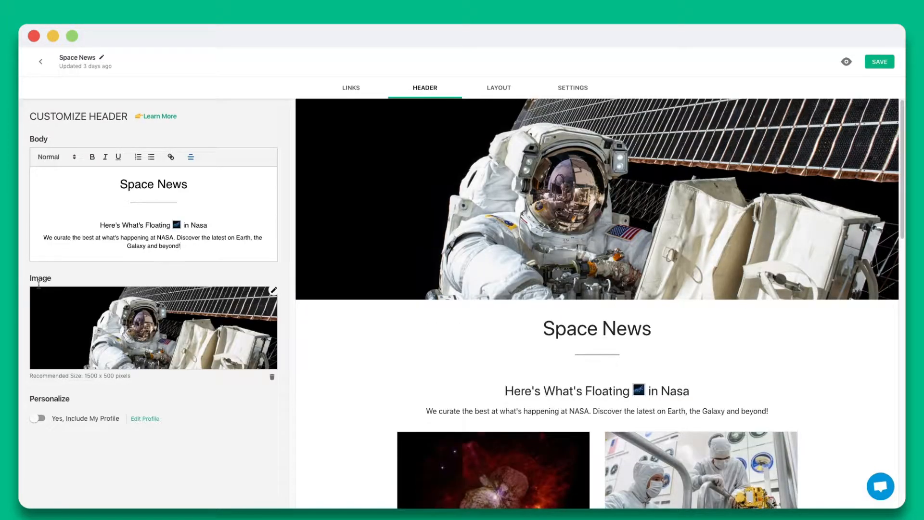
pyautogui.click(38, 418)
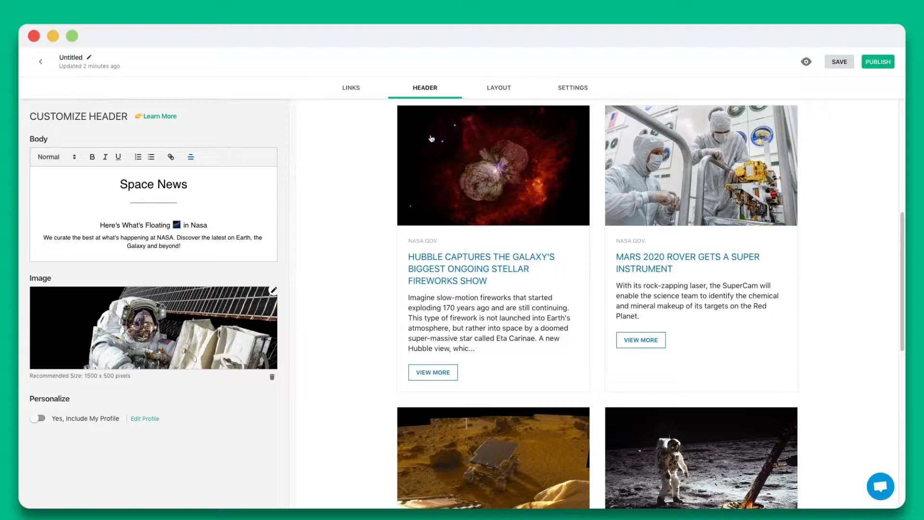
pyautogui.click(506, 86)
# Try the Ziro and Tuli layouts, settle on the Semniyak grid, and bring up theme settings
pyautogui.click(68, 206)
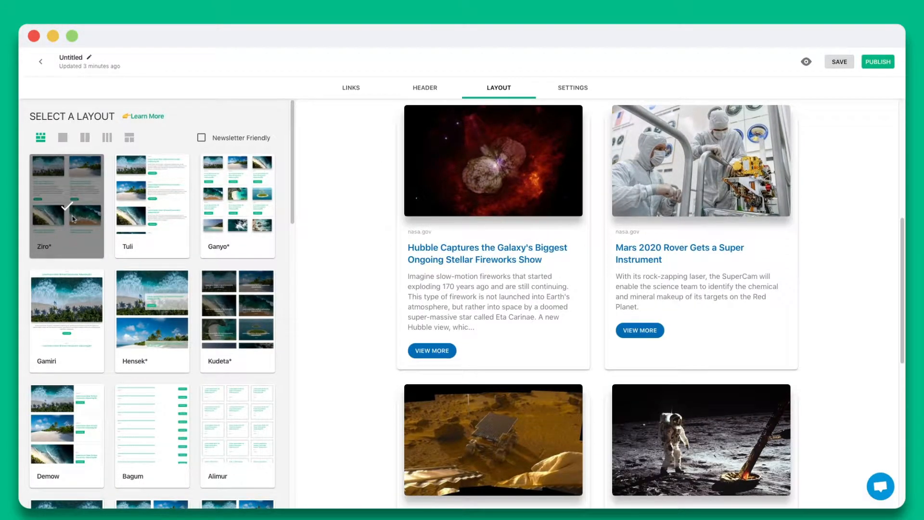
pyautogui.click(143, 215)
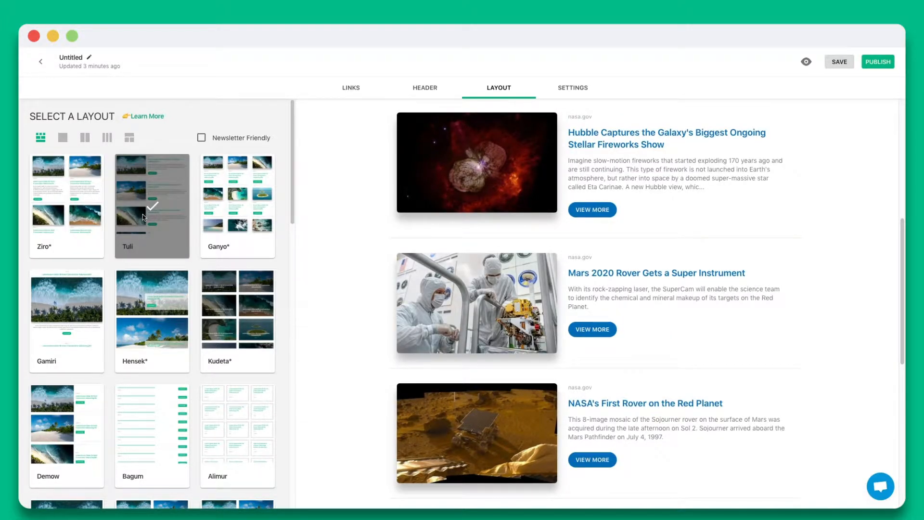
pyautogui.moveTo(293, 159); pyautogui.dragTo(296, 268)
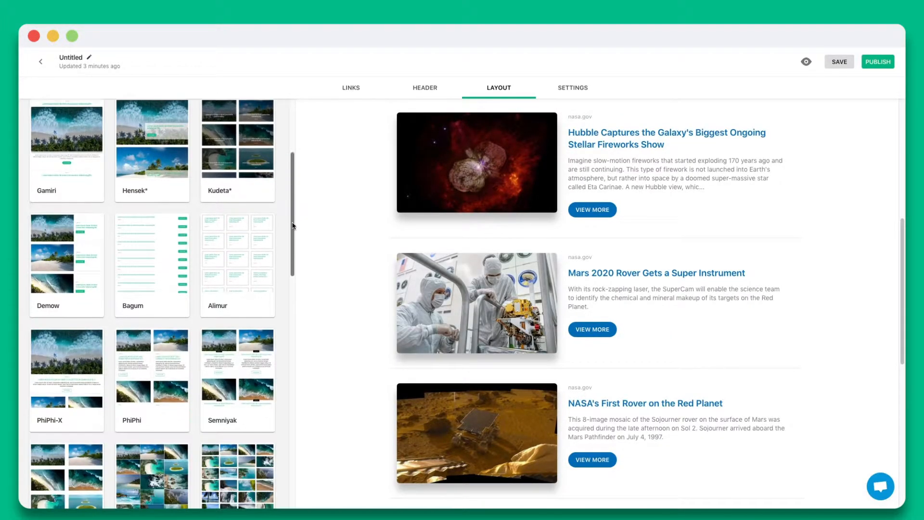
pyautogui.click(238, 225)
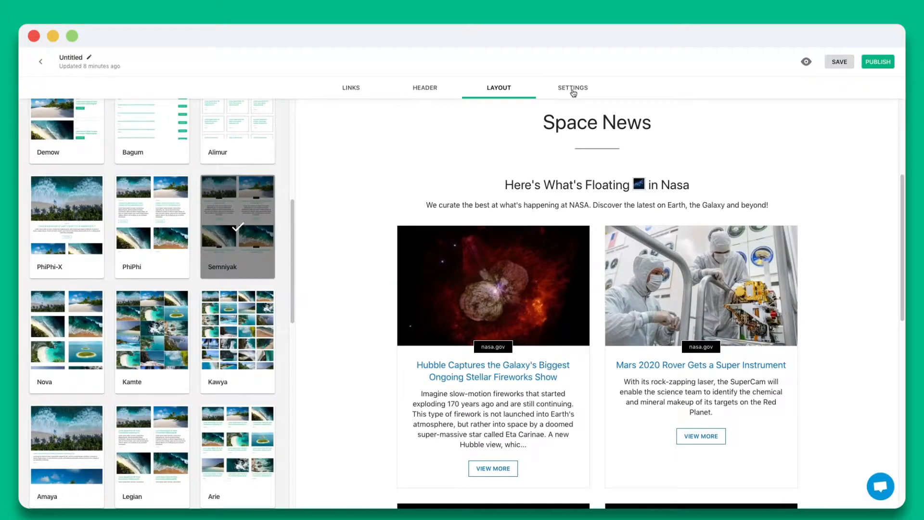
pyautogui.click(572, 88)
# Set a custom blue theme colour and Lora heading font, then publish the Space News post
pyautogui.click(231, 161)
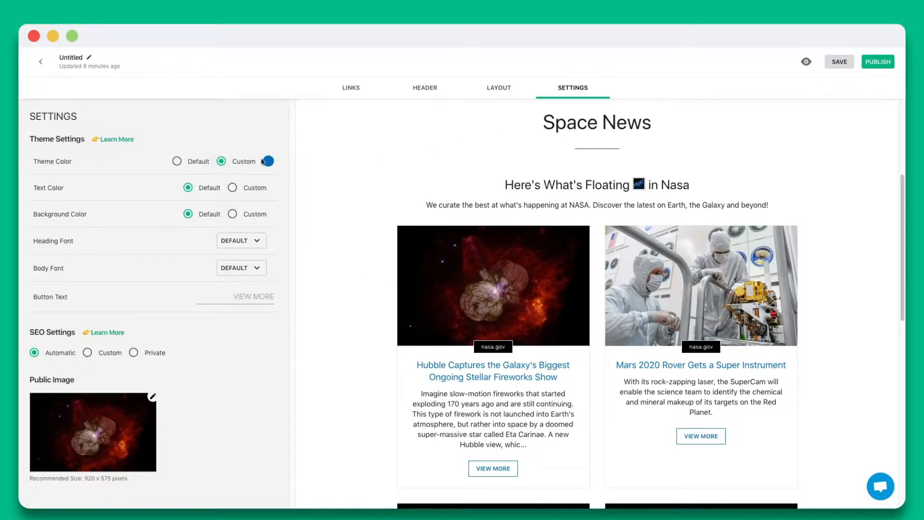
pyautogui.click(269, 161)
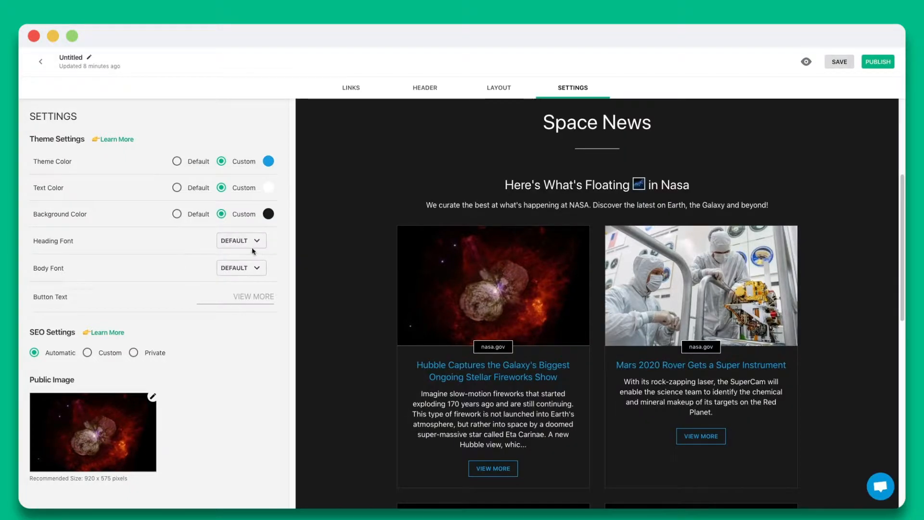
pyautogui.click(241, 241)
pyautogui.click(245, 290)
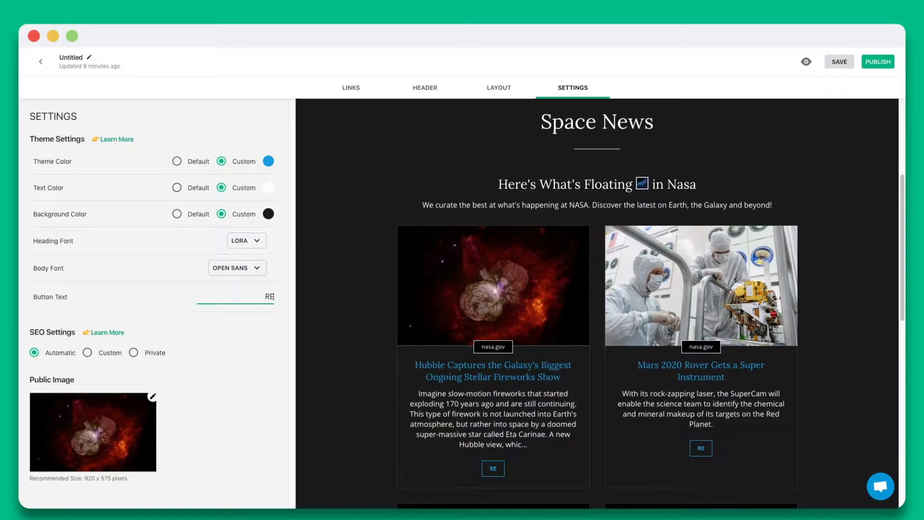
pyautogui.write('READ MORE')
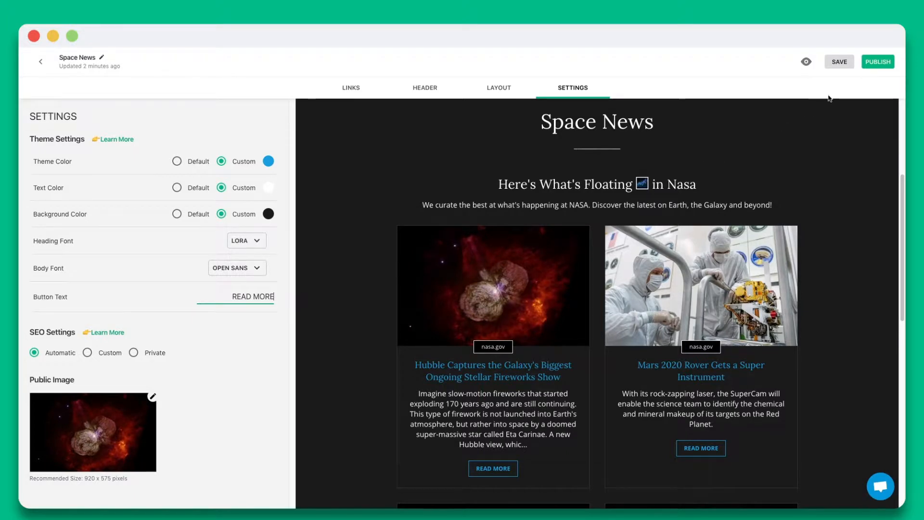
pyautogui.click(878, 61)
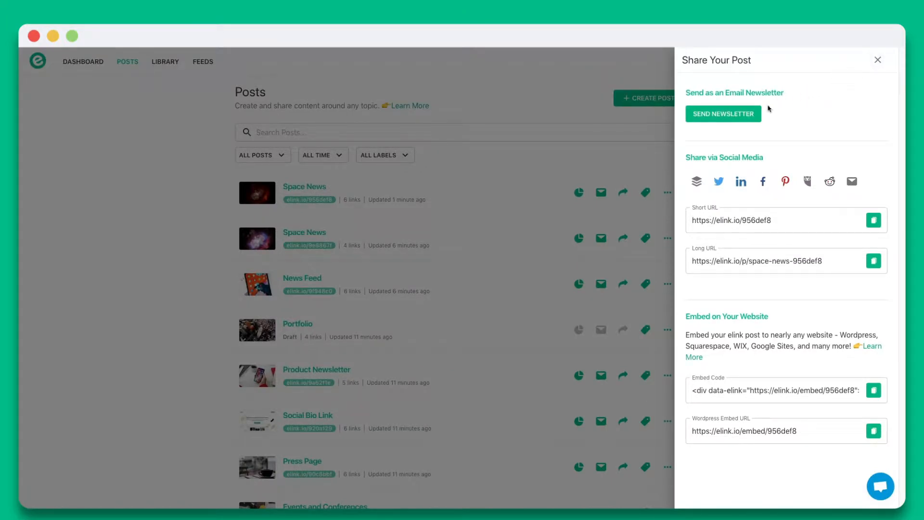
# View the email newsletter share option and copy the post's embed code
pyautogui.click(738, 118)
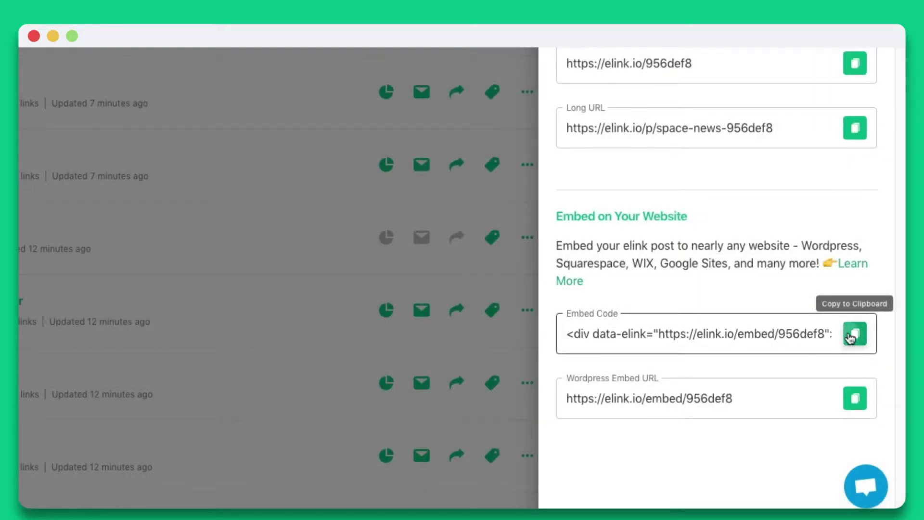
pyautogui.click(852, 336)
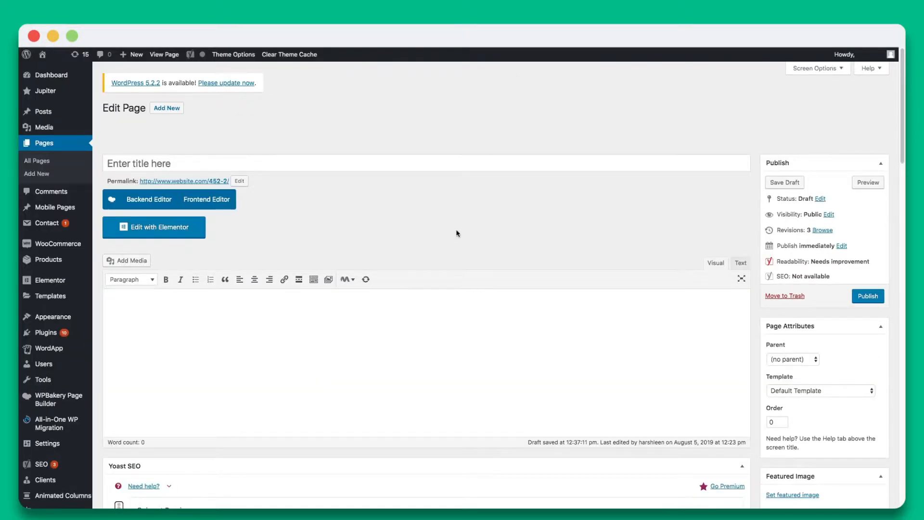
# Paste the embed code into the page's Text (HTML) editor and preview the Space News page
pyautogui.click(739, 263)
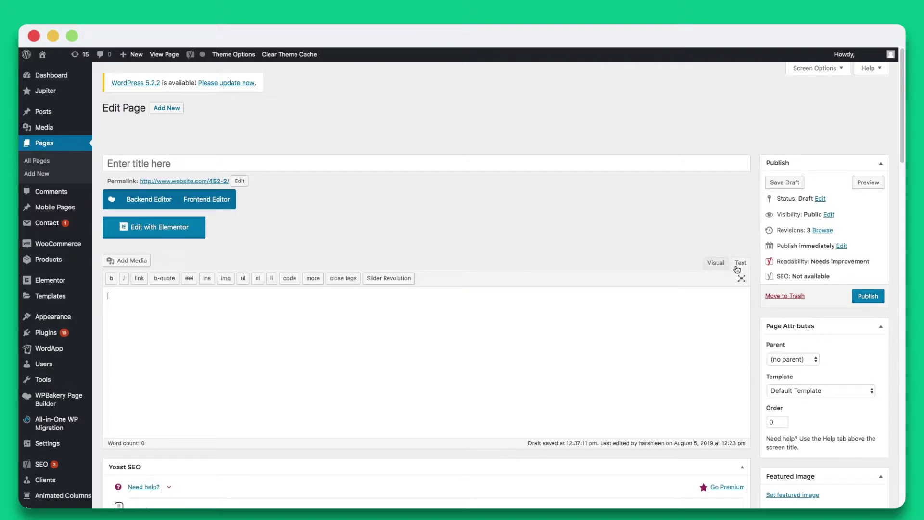
pyautogui.rightClick(141, 300)
pyautogui.click(167, 359)
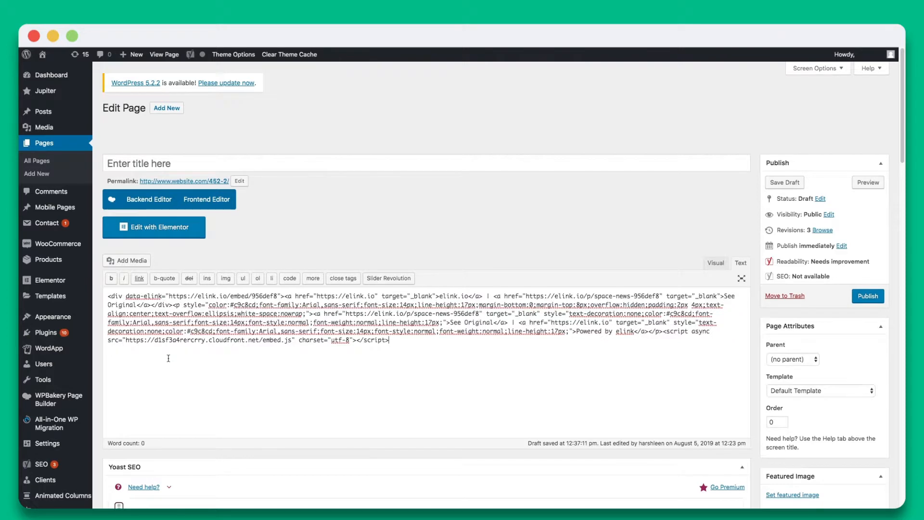
pyautogui.click(867, 183)
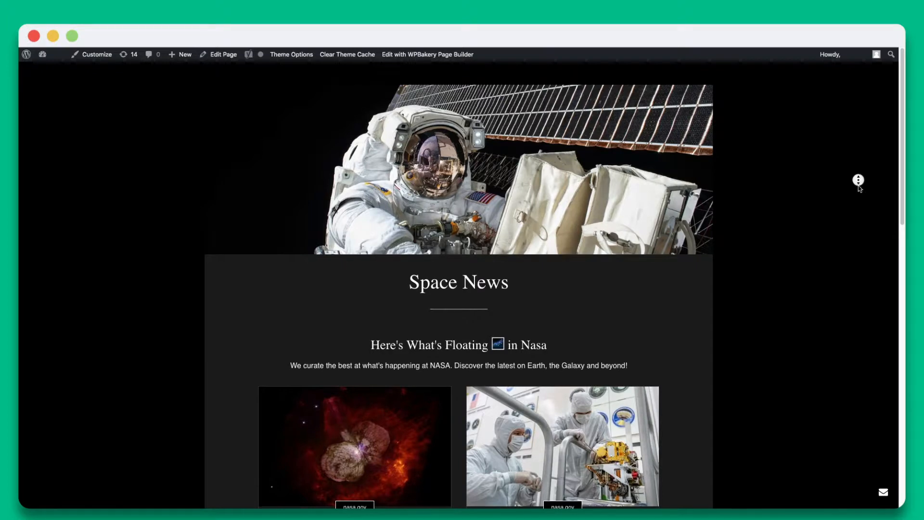
pyautogui.scroll(-4, 858, 186)
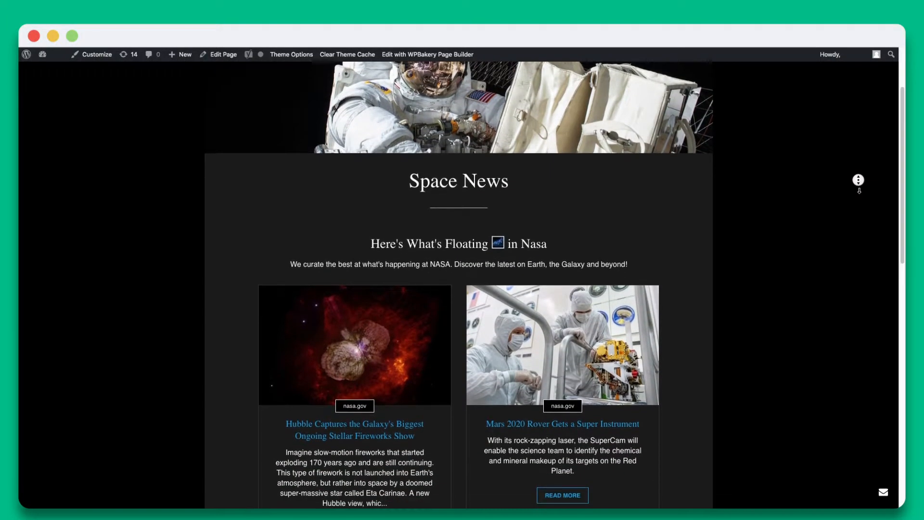
pyautogui.scroll(-4, 859, 186)
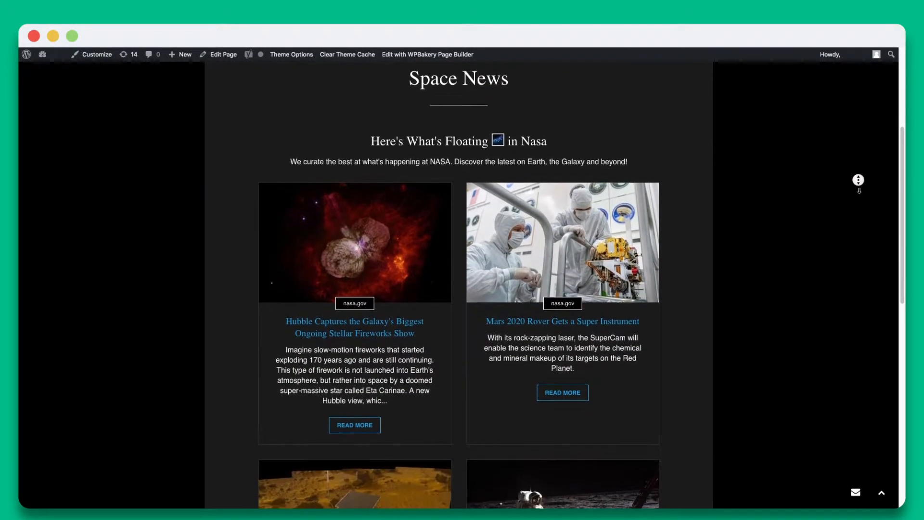
pyautogui.scroll(-4, 859, 186)
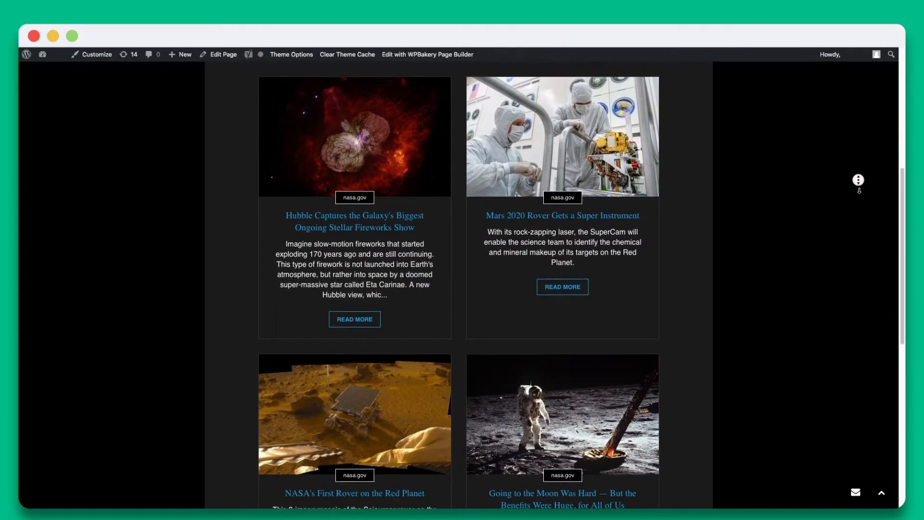
pyautogui.scroll(-1, 859, 186)
pyautogui.scroll(-4, 858, 188)
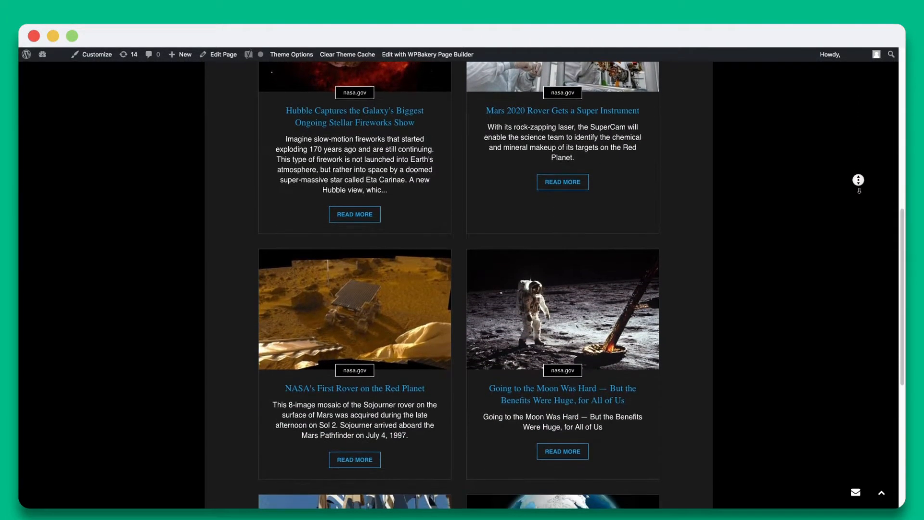
pyautogui.scroll(-4, 859, 187)
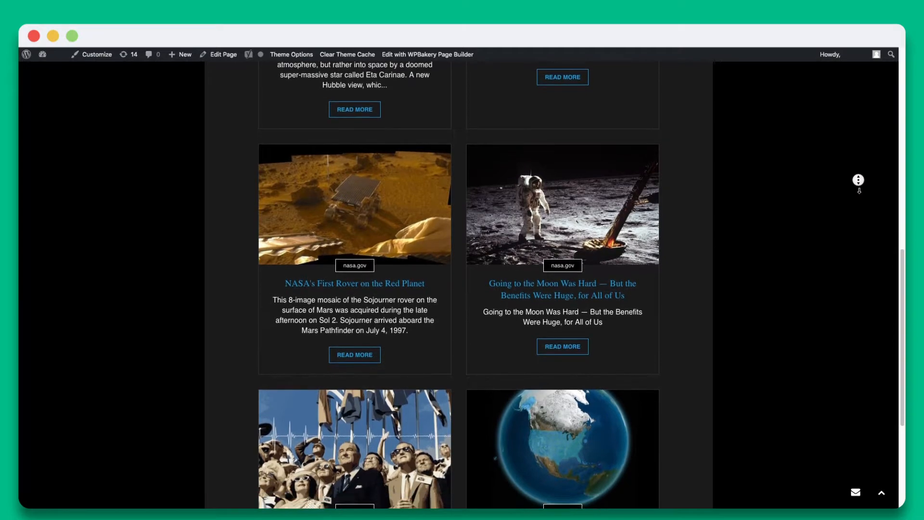
pyautogui.scroll(-4, 857, 188)
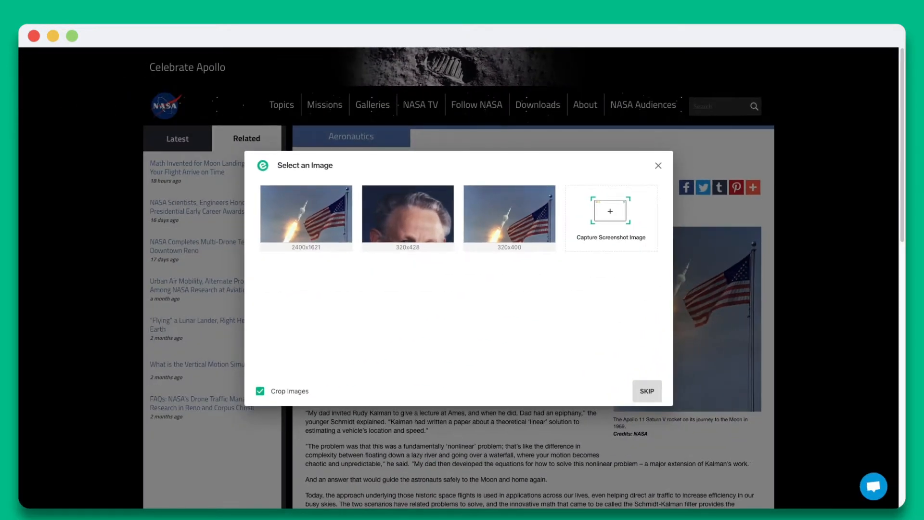
# Check the Elink right-click save options for the whole page, the rocket photo and a sidebar article link
pyautogui.click(657, 165)
pyautogui.rightClick(497, 306)
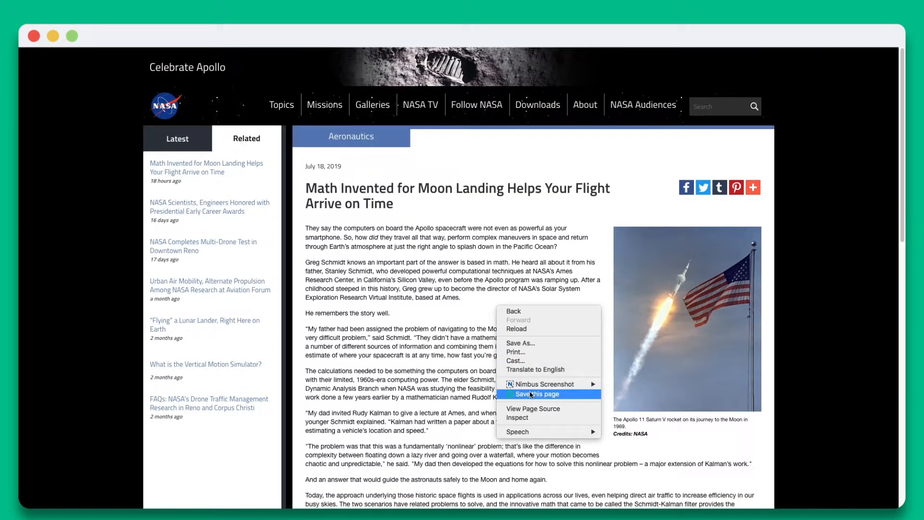
pyautogui.click(572, 295)
pyautogui.rightClick(633, 283)
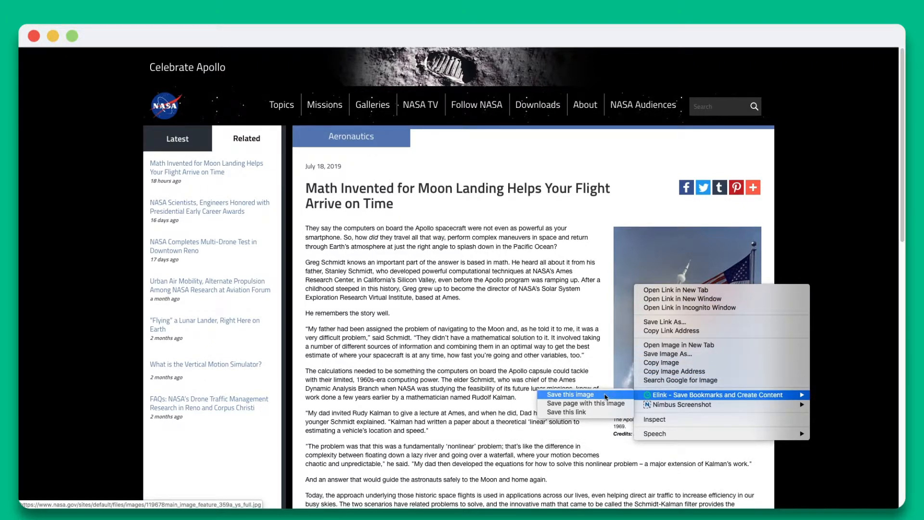
pyautogui.click(570, 394)
pyautogui.rightClick(231, 211)
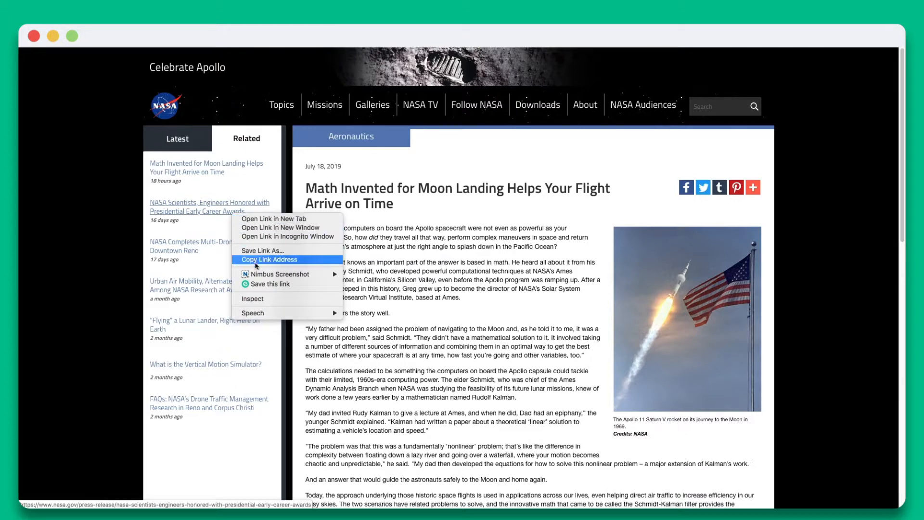
pyautogui.click(263, 284)
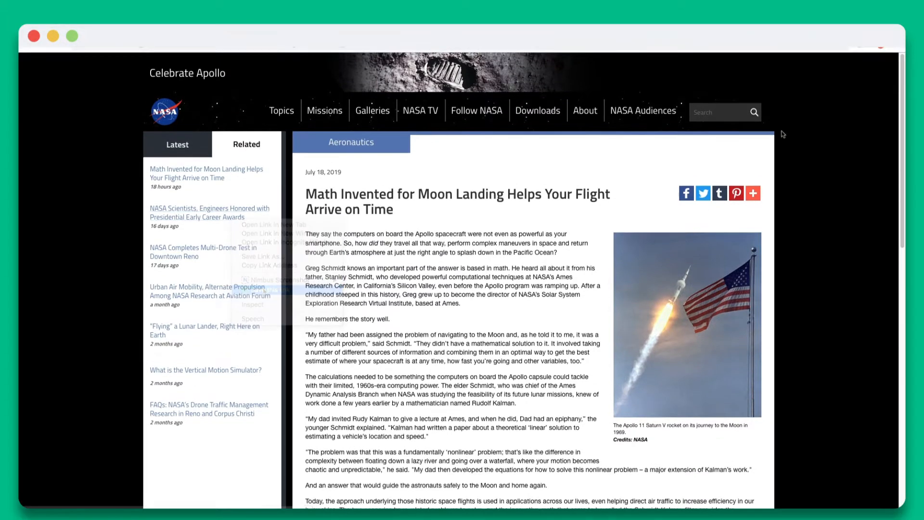
# Save the Moon Landing math article with Crop Images on and the 2400x1621 rocket launch image
pyautogui.click(859, 55)
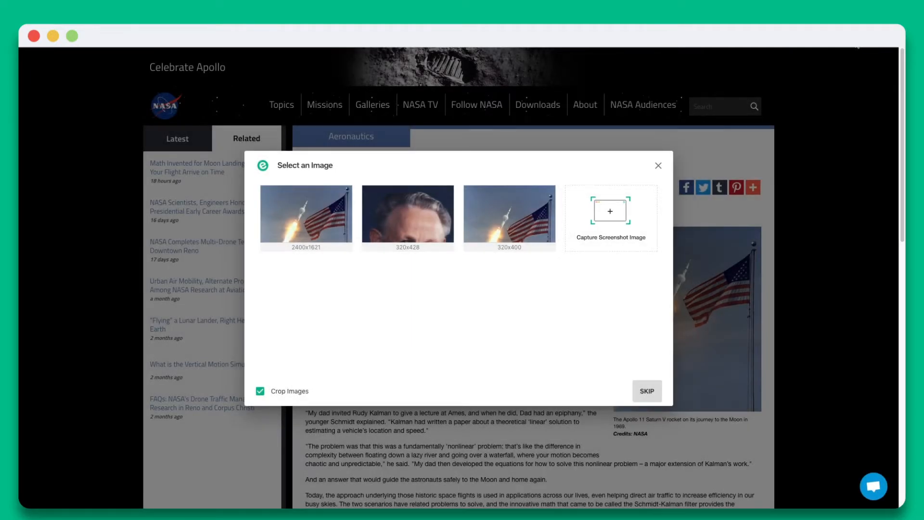
pyautogui.click(260, 391)
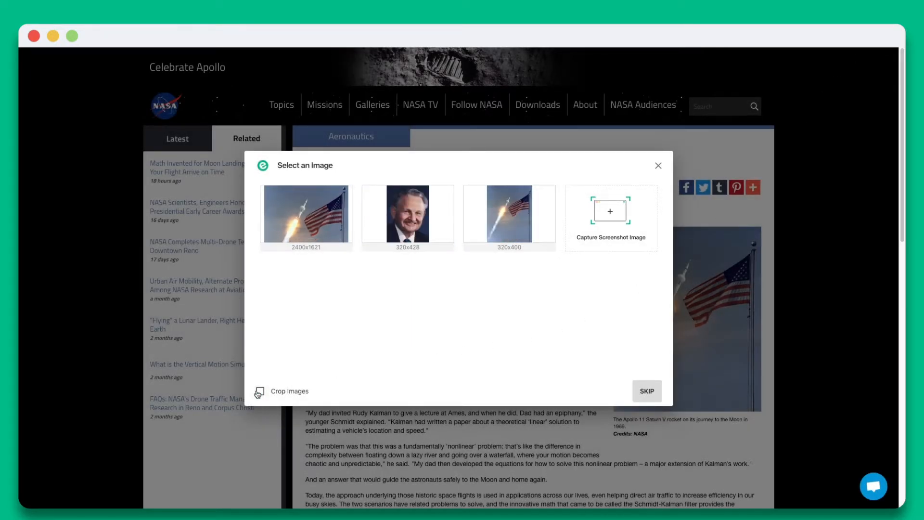
pyautogui.click(259, 391)
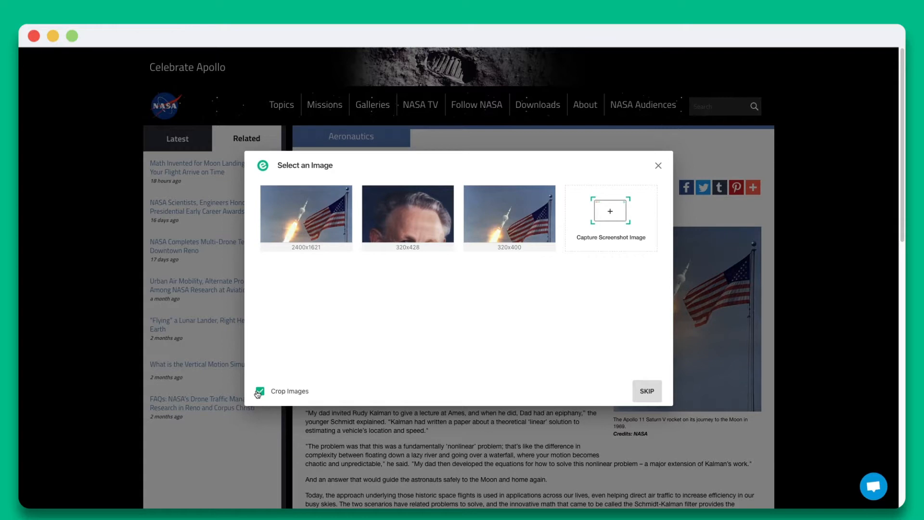
pyautogui.click(318, 234)
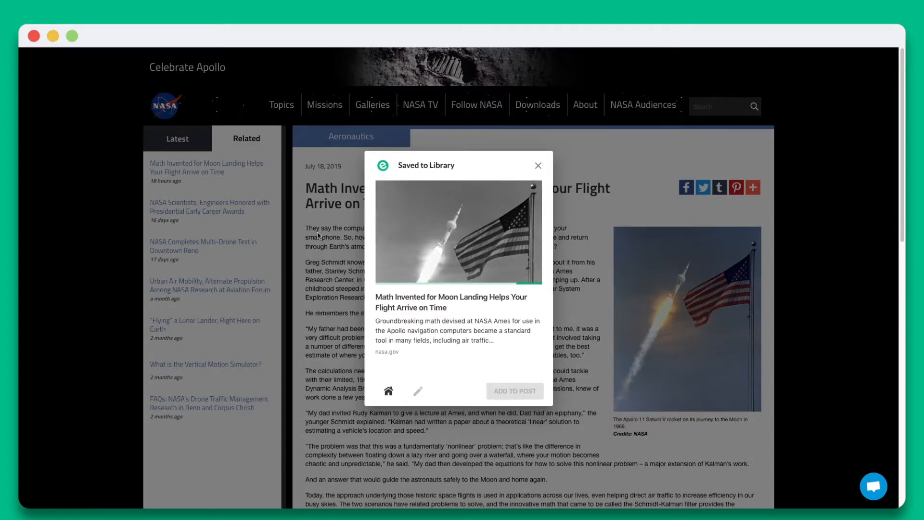
# Review the Moon Landing article's title and description in Edit Content and save them
pyautogui.click(418, 391)
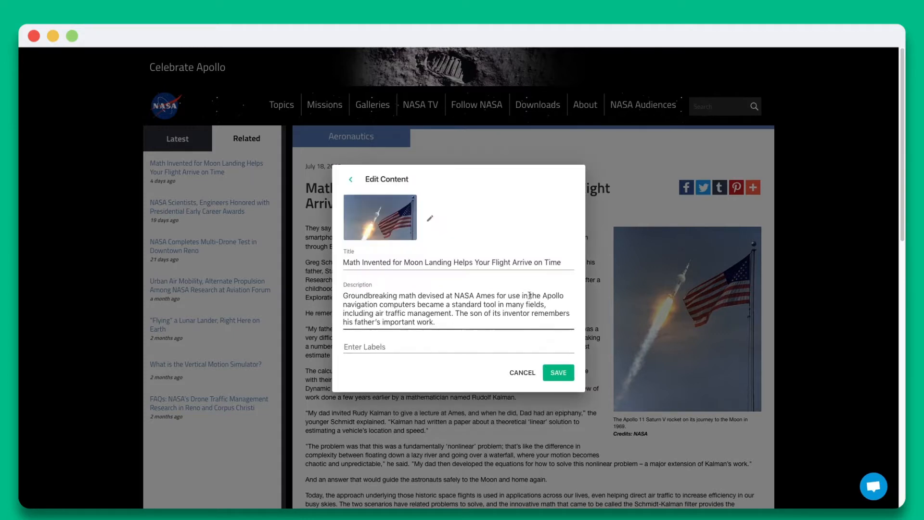
pyautogui.moveTo(562, 261); pyautogui.dragTo(343, 262)
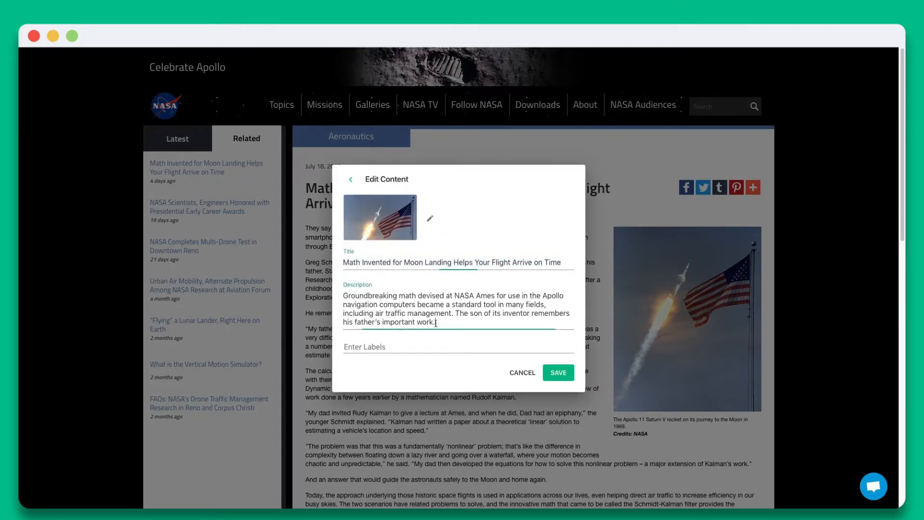
pyautogui.moveTo(436, 322); pyautogui.dragTo(347, 296)
pyautogui.click(558, 372)
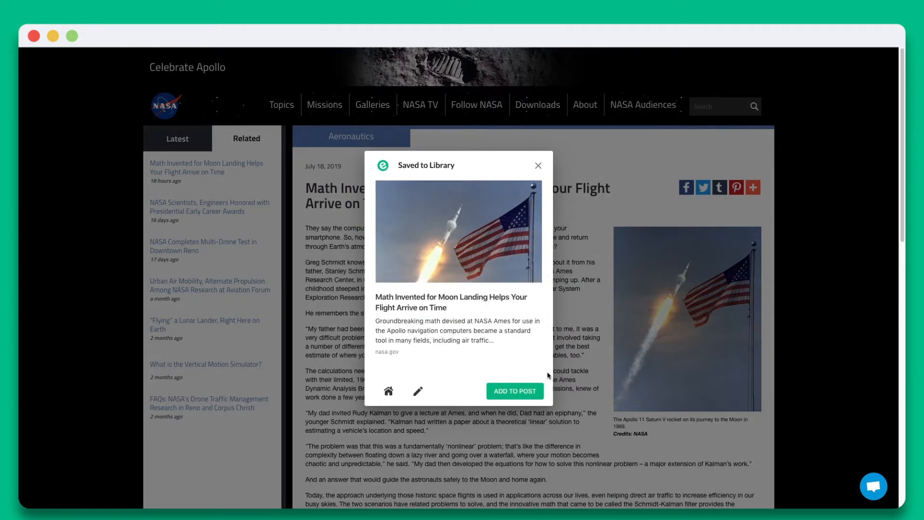
# Add the saved Moon Landing article to the Space News post and finish
pyautogui.click(515, 391)
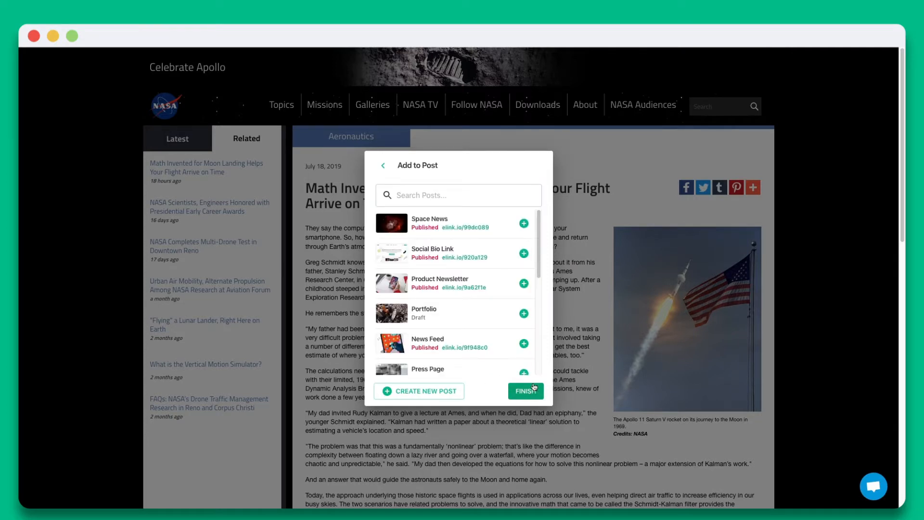
pyautogui.click(523, 223)
pyautogui.click(526, 390)
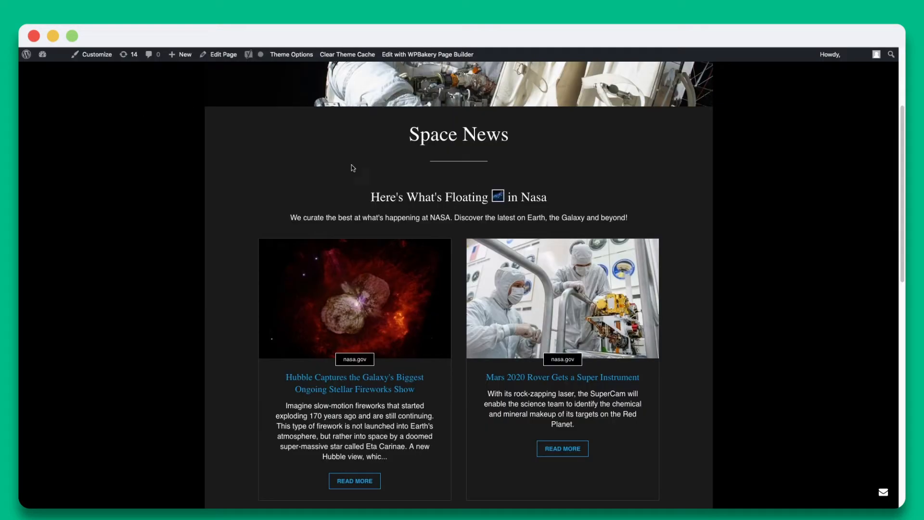
# Reload the WordPress Space News page to fetch the updated embedded tiles
pyautogui.click(58, 55)
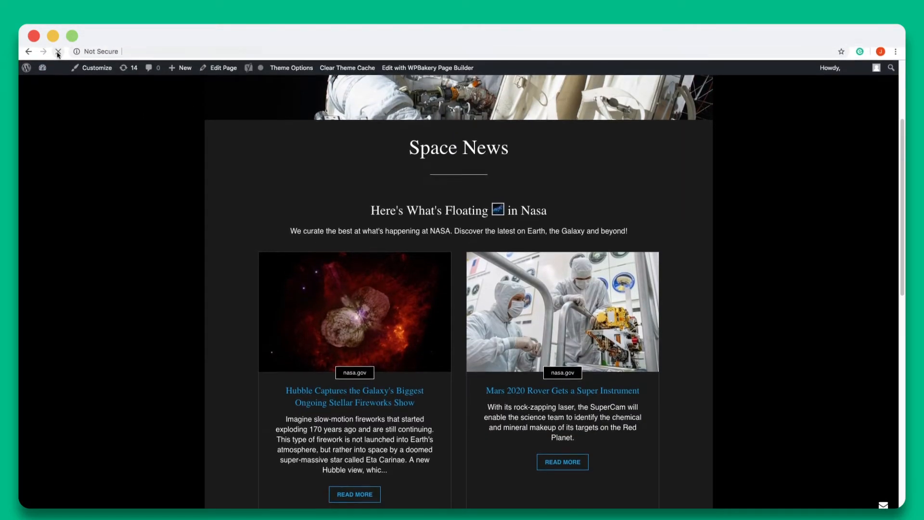